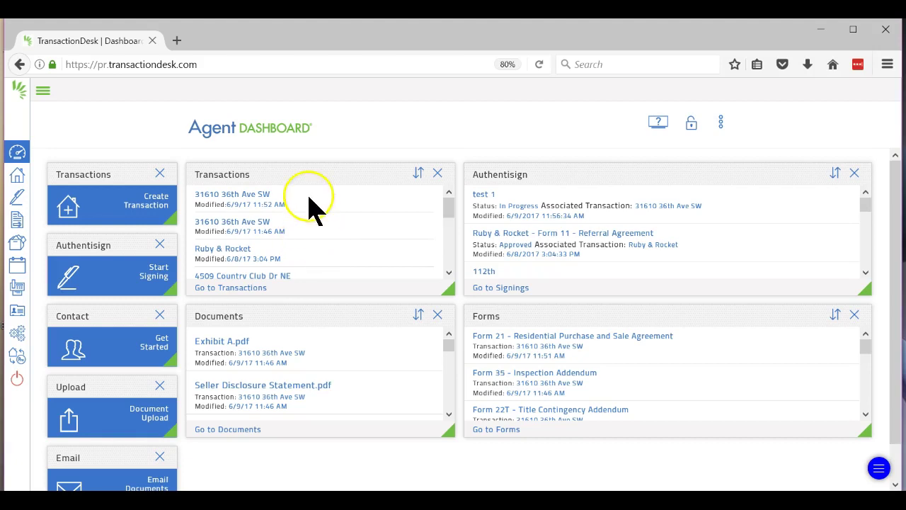
Filter the Transaction Templates list to Mine, leaving Listings, P&S and TFCC Contract
left_click(19, 334)
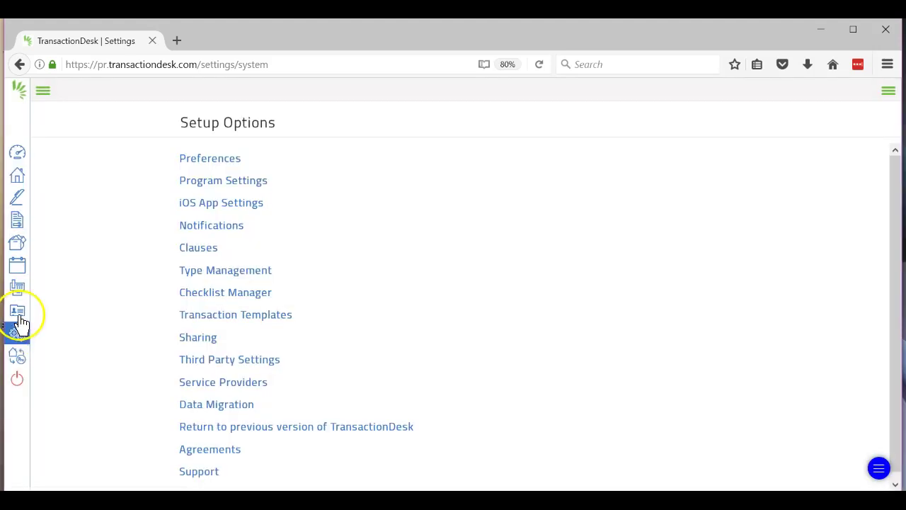
left_click(226, 323)
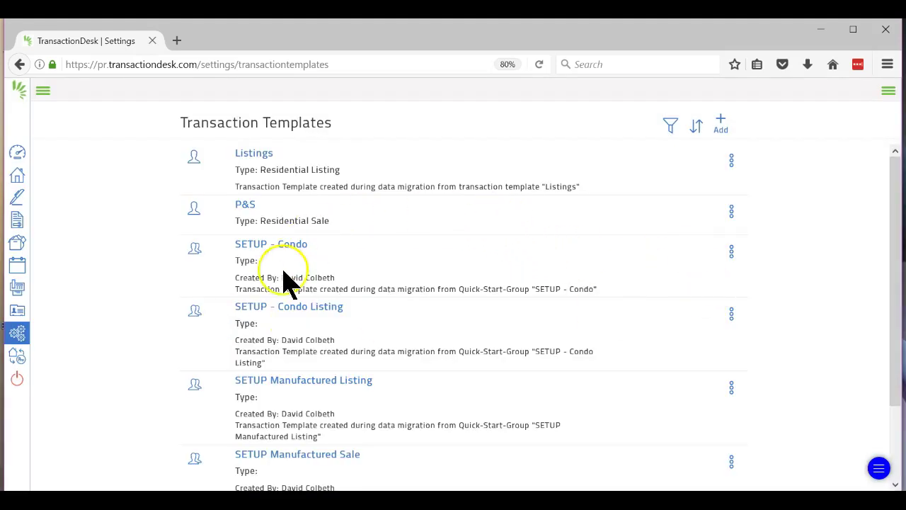
left_click(672, 127)
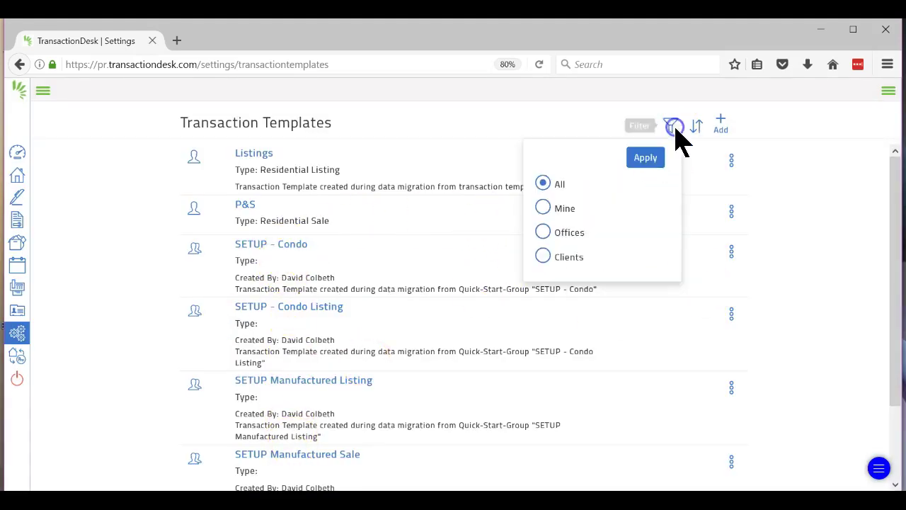
left_click(547, 207)
left_click(648, 160)
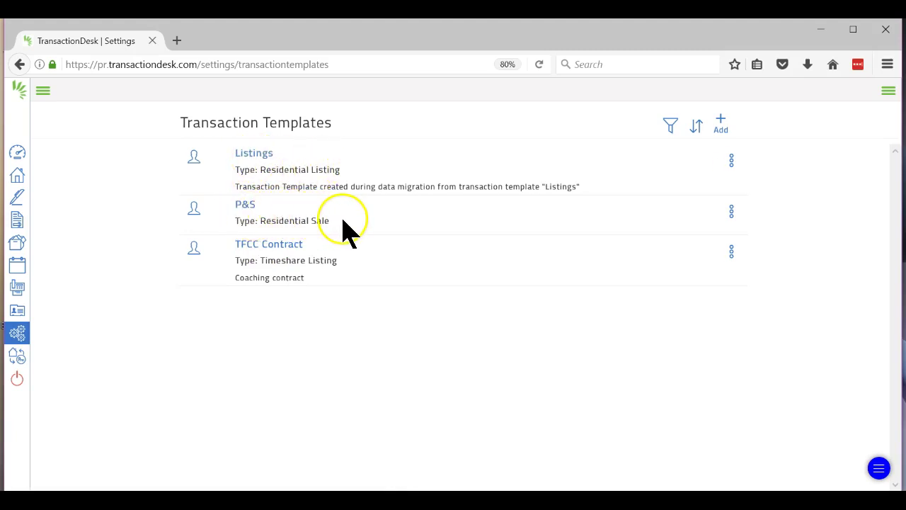
Add a template named Condo P&S with type Condominium Sale and save it
left_click(724, 124)
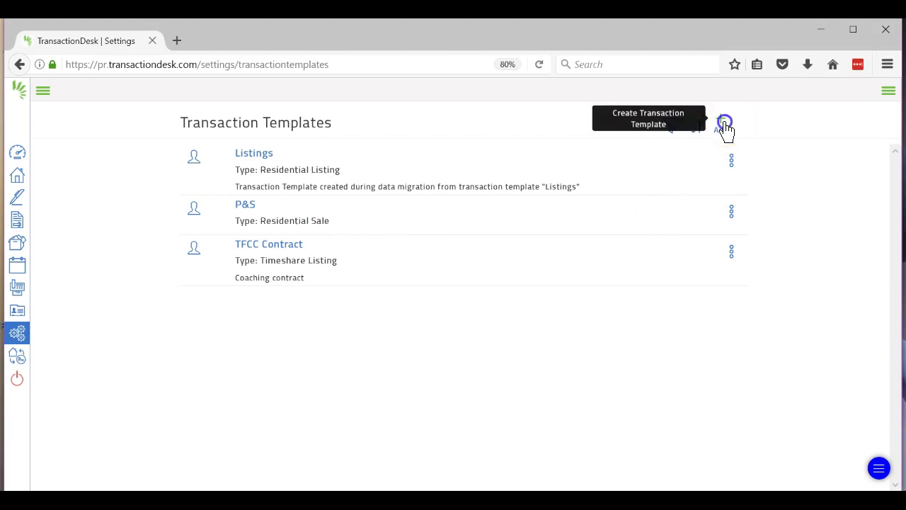
left_click(439, 145)
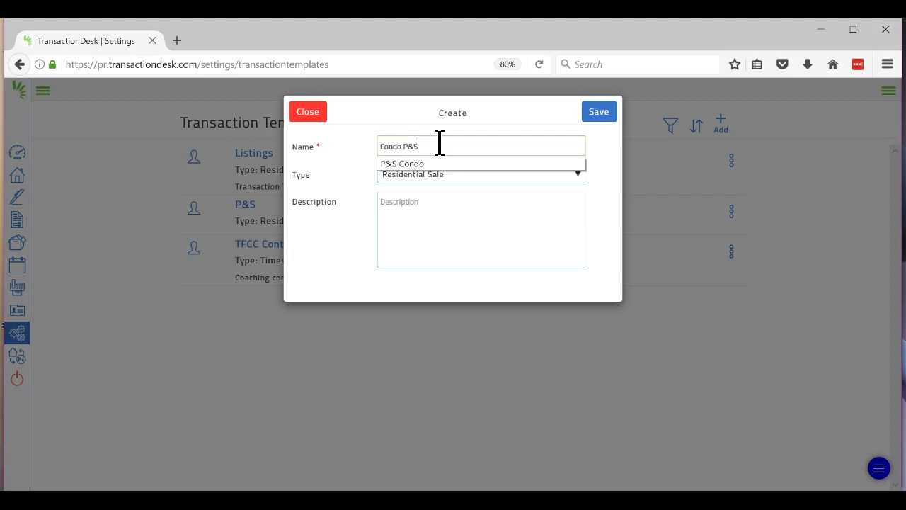
left_click(440, 179)
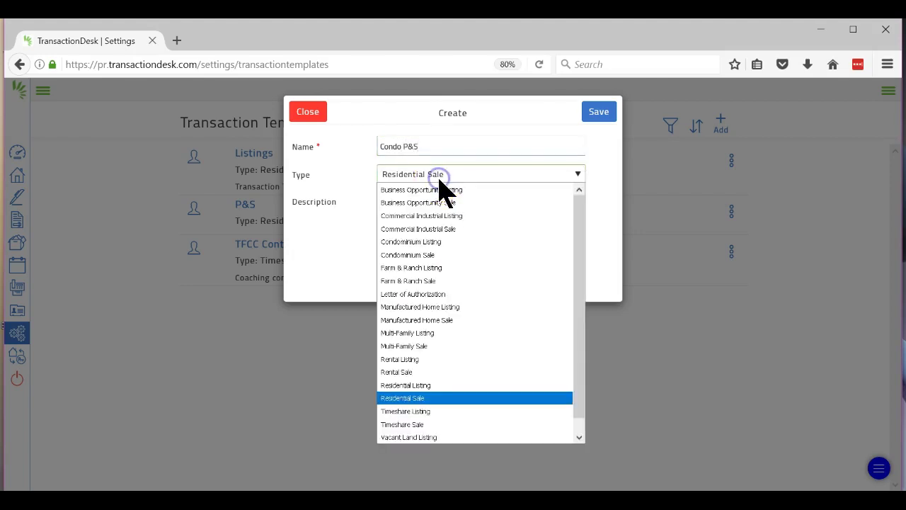
left_click(444, 255)
left_click(599, 113)
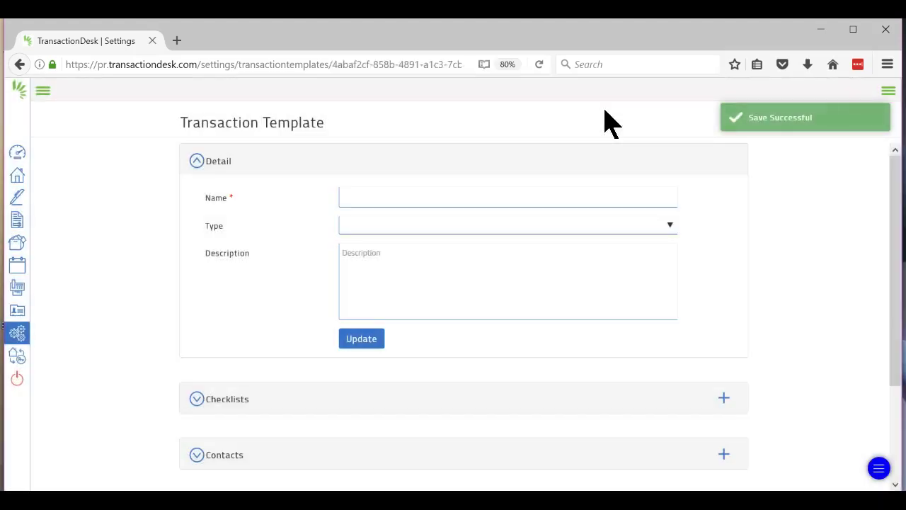
Expand the Condo P&S Checklists, Contacts, and Documents and Folders sections, all still empty
scroll(141, 283, "down", 3)
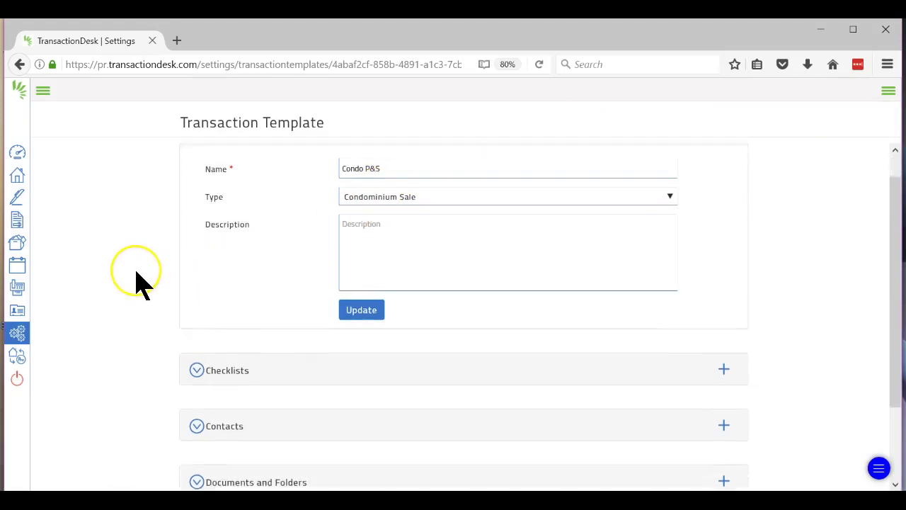
left_click(196, 277)
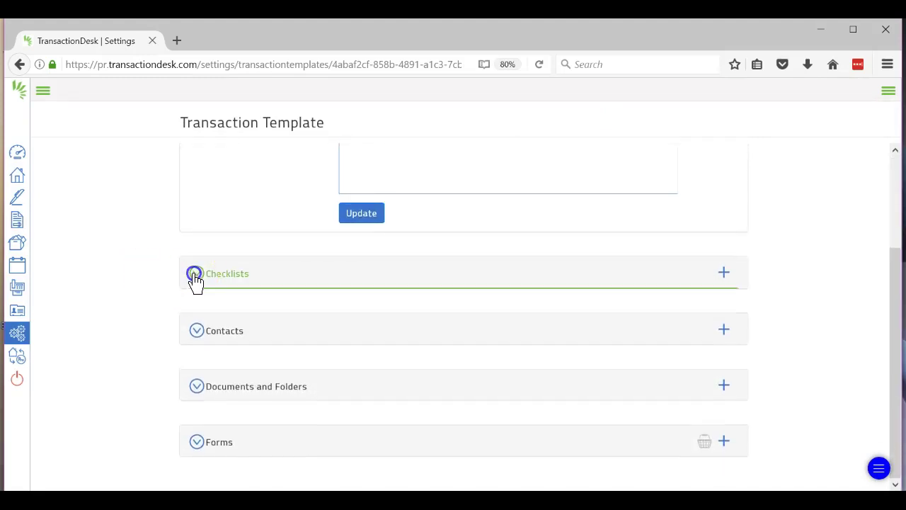
scroll(160, 297, "down", 1)
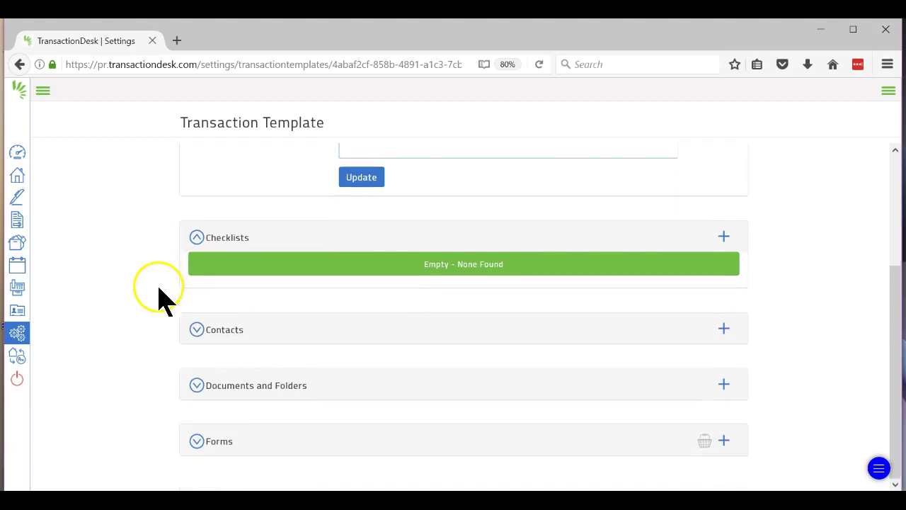
left_click(205, 334)
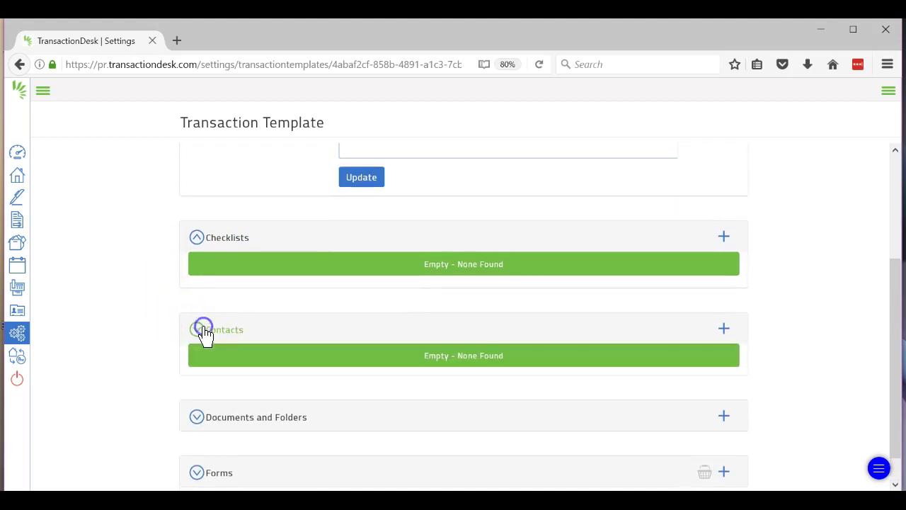
scroll(135, 320, "down", 1)
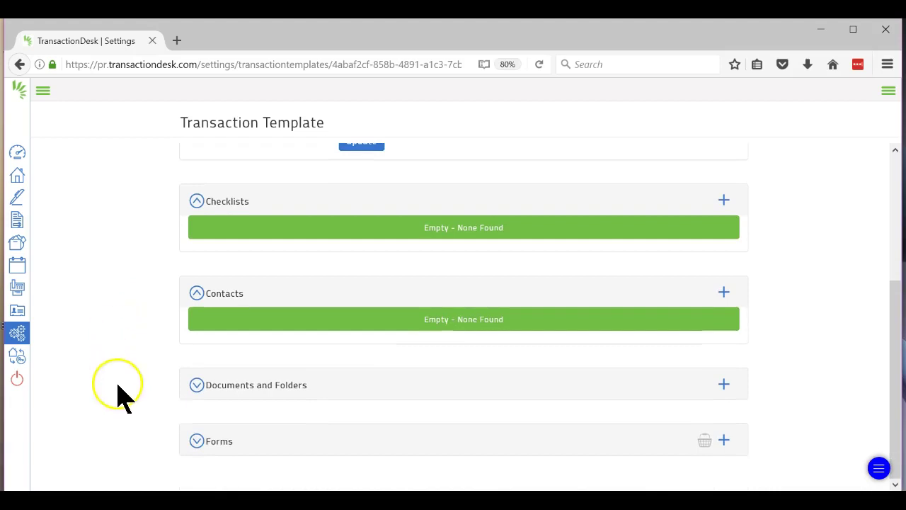
left_click(195, 388)
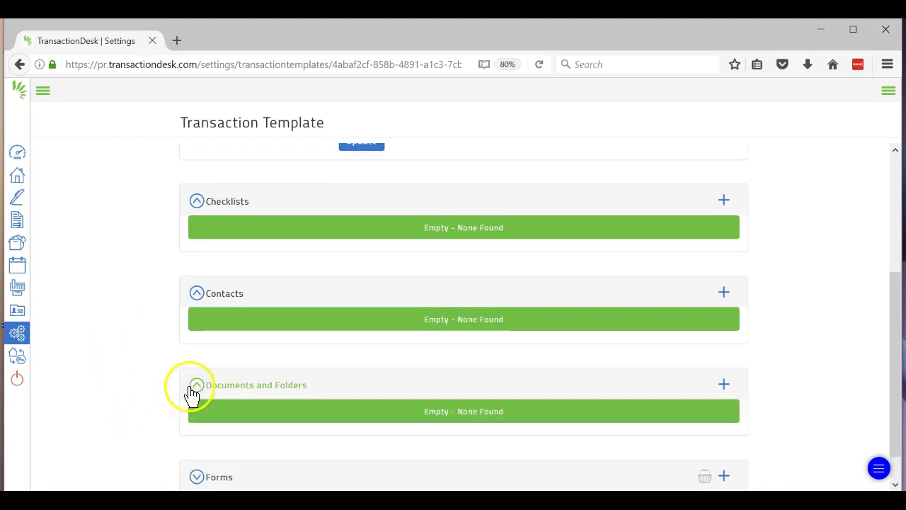
scroll(120, 404, "down", 1)
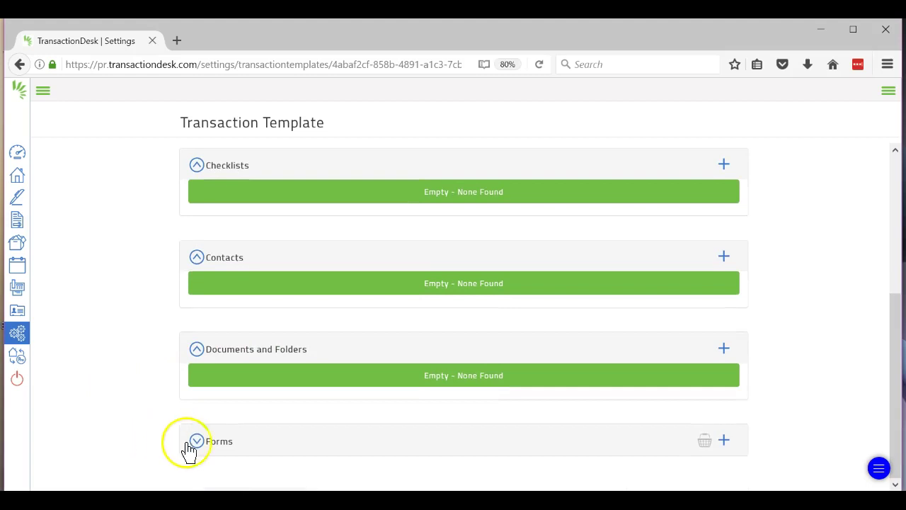
In All Statewide Forms, select Form 28 Condominium Purchase and Sale Agreement
left_click(723, 440)
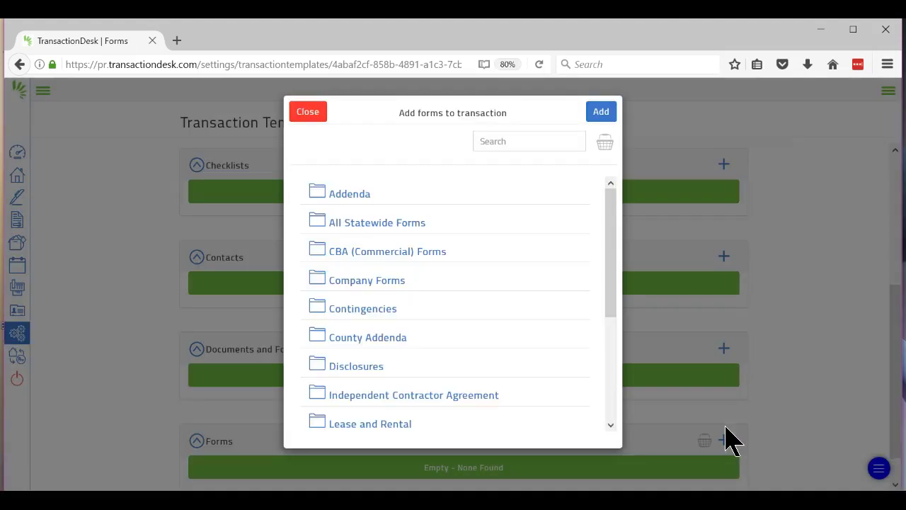
left_click(371, 224)
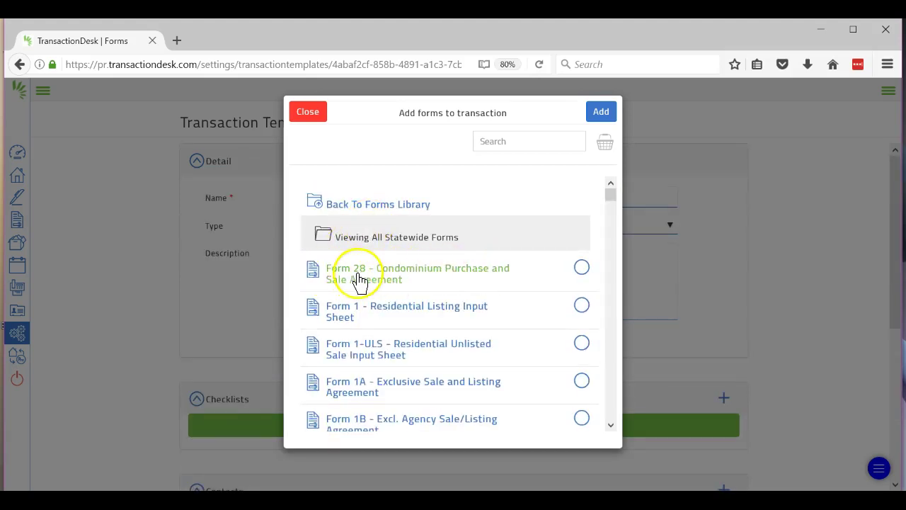
left_click(580, 266)
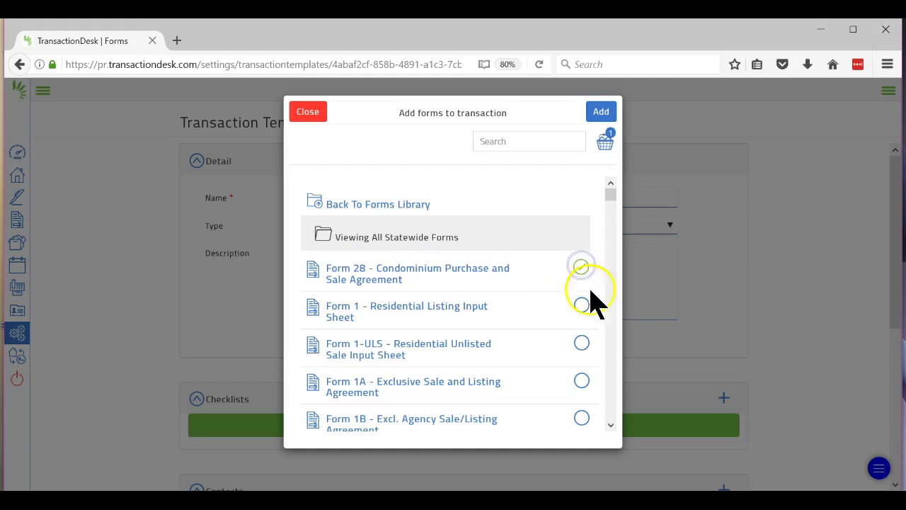
scroll(613, 414, "down", 10)
scroll(611, 415, "down", 15)
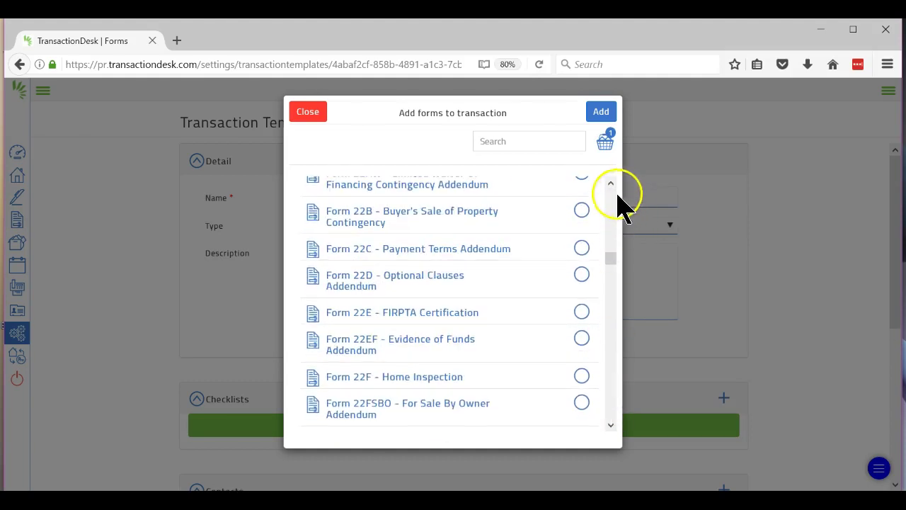
scroll(613, 195, "up", 5)
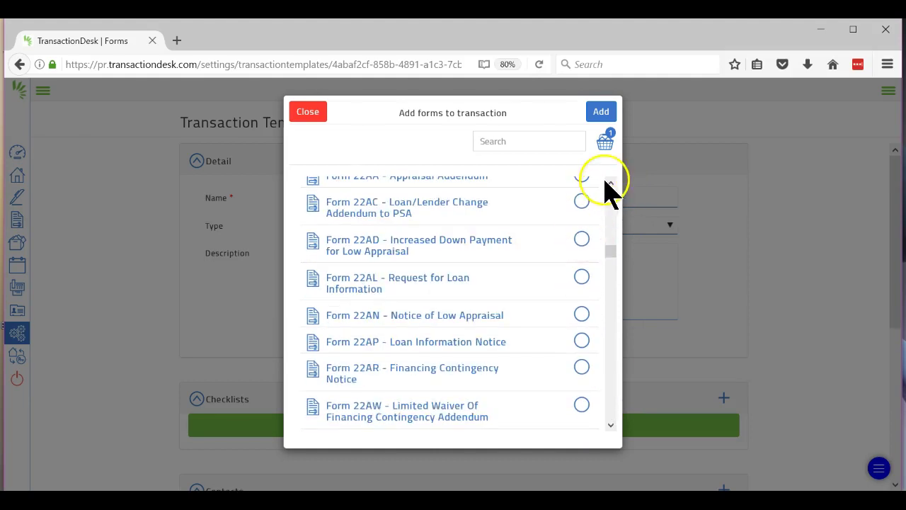
Also select Forms 22A Financing, 22D Optional Clauses, 22J Lead-Based Paint and 22K Utilities
left_click(610, 183)
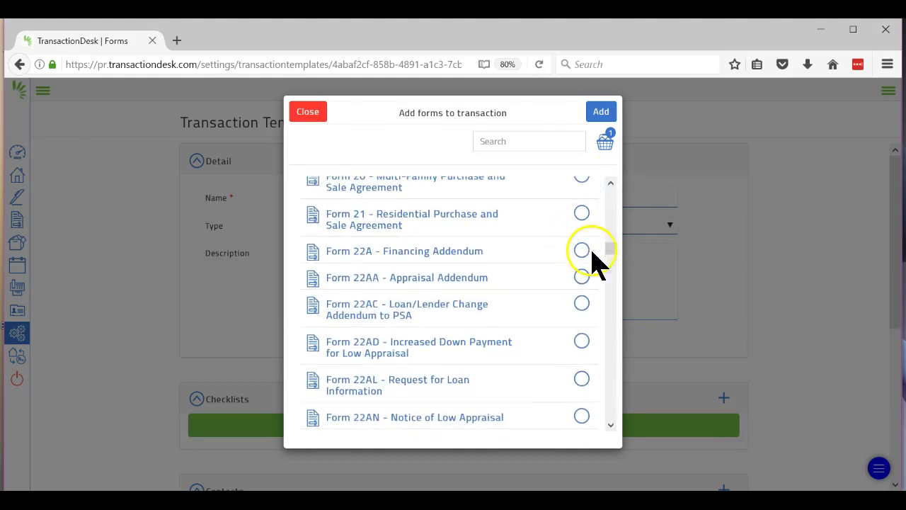
left_click(582, 251)
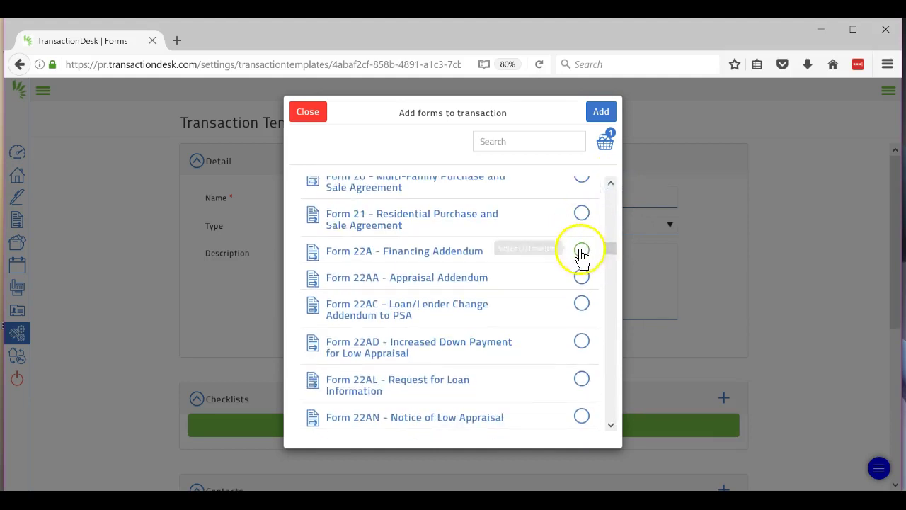
left_click(610, 386)
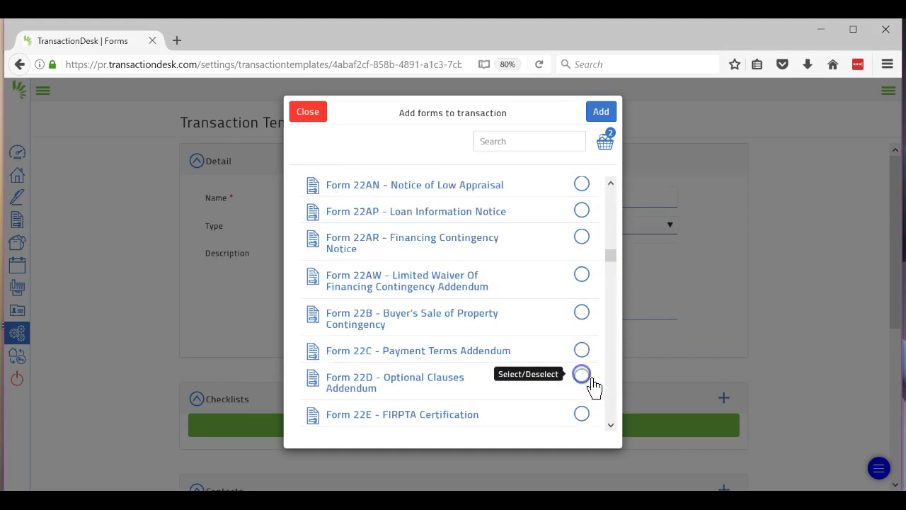
left_click(581, 377)
left_click(613, 402)
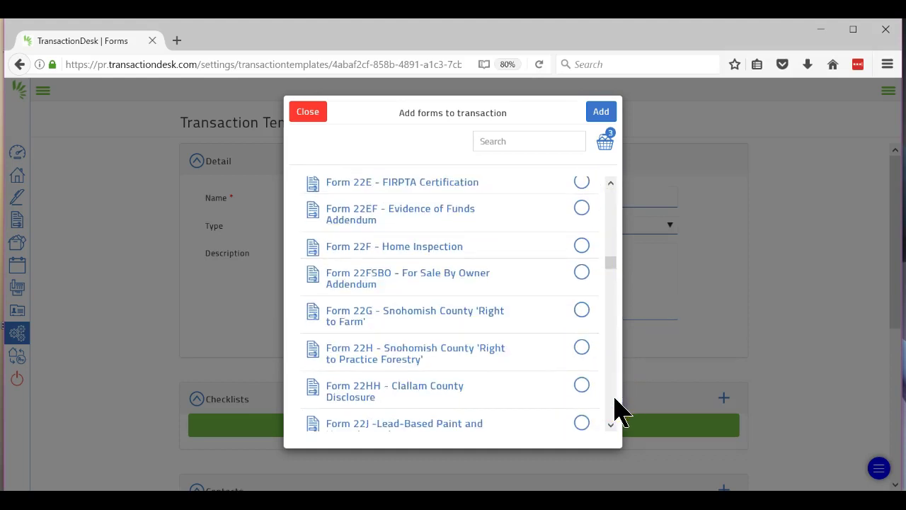
left_click(583, 423)
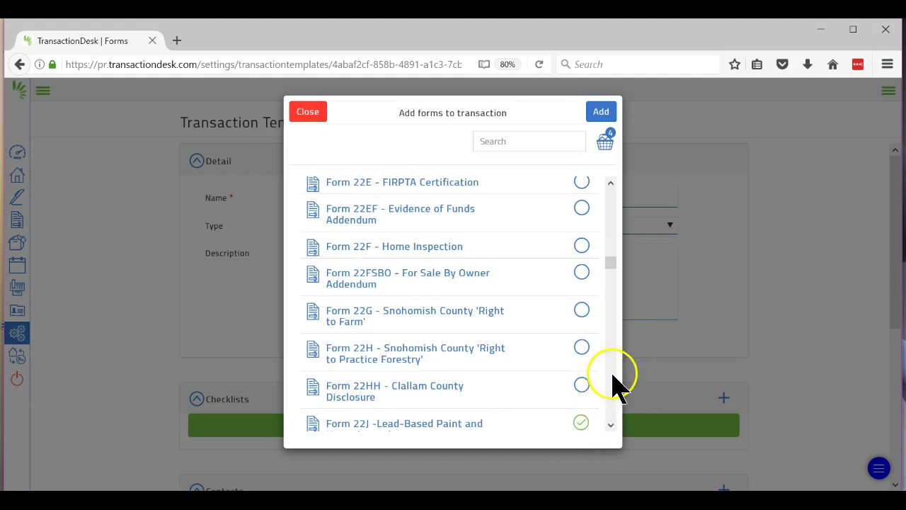
left_click(610, 372)
left_click(584, 231)
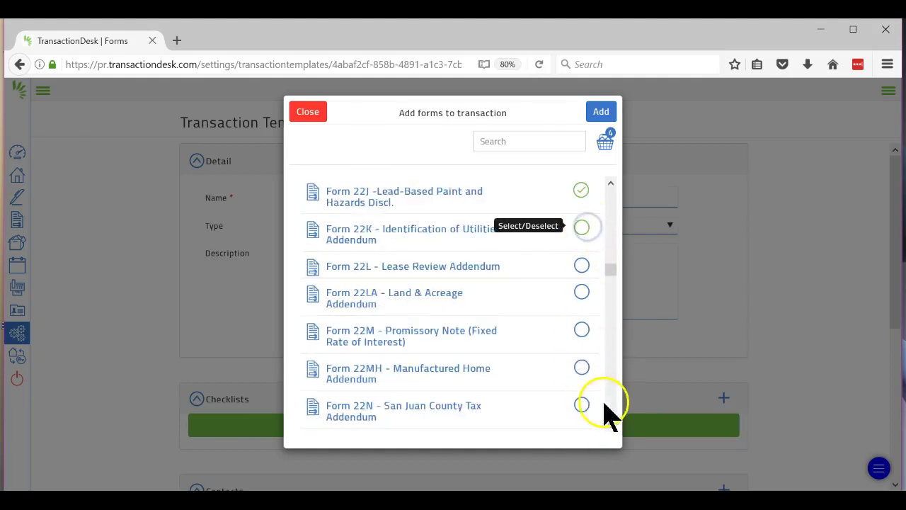
Select Form 22T Title Contingency and Form 35 Inspection Addendum, then add the marked forms
left_click(612, 402)
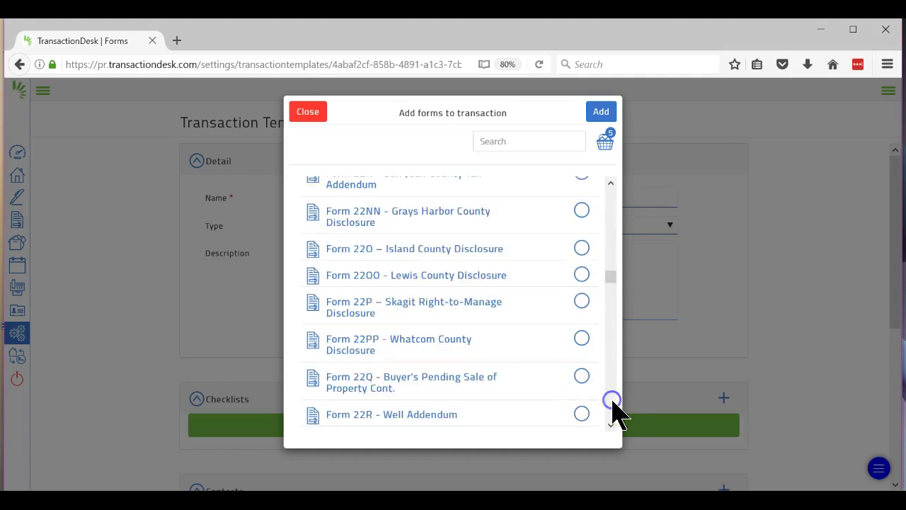
left_click(611, 402)
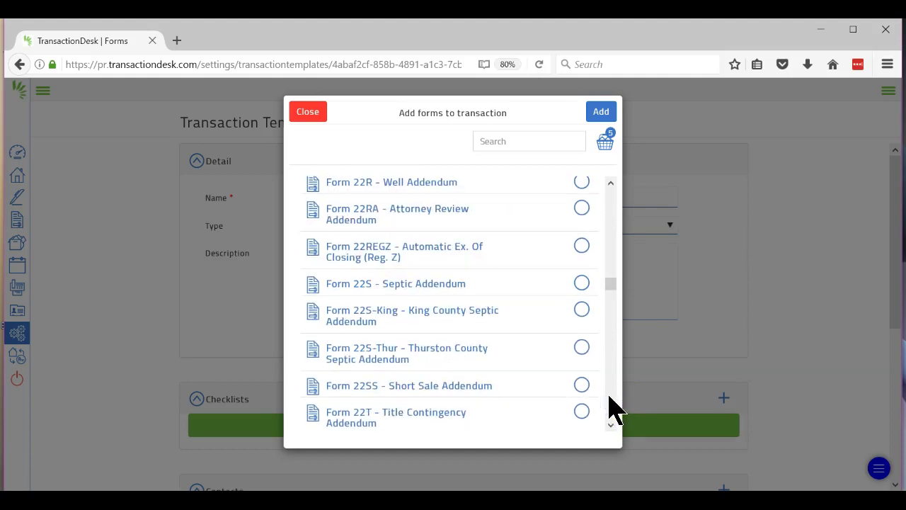
left_click(581, 412)
left_click(613, 401)
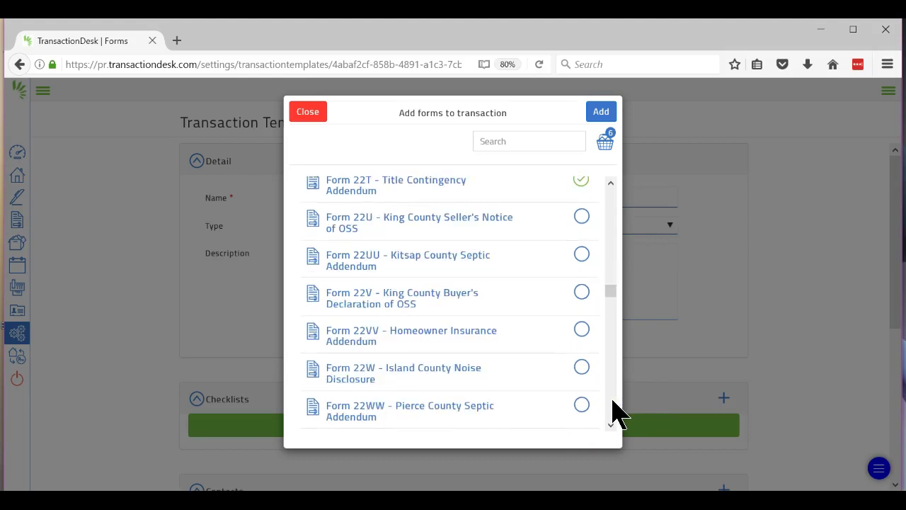
left_click(611, 412)
left_click(612, 412)
left_click(612, 412)
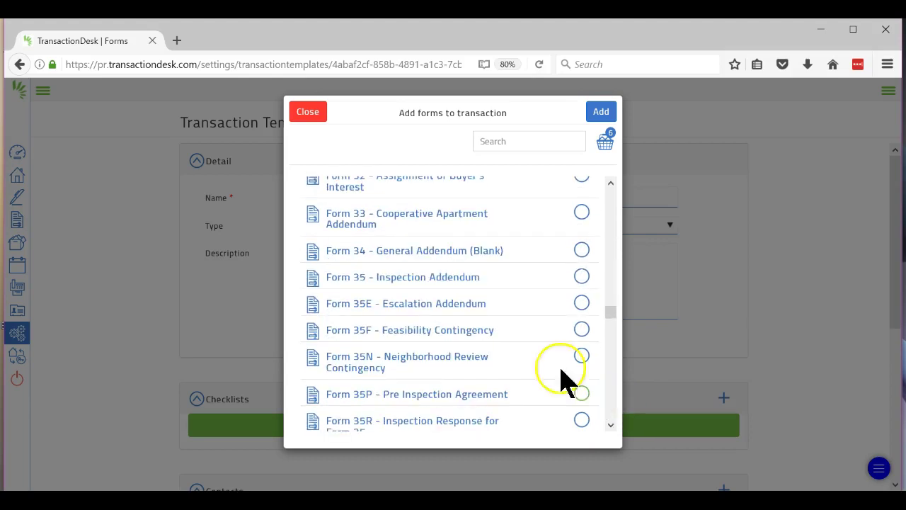
left_click(582, 276)
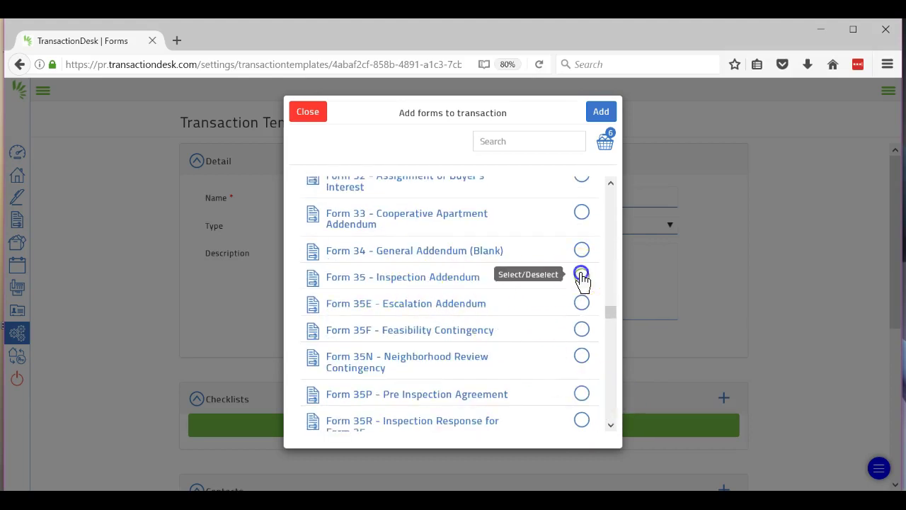
left_click(600, 112)
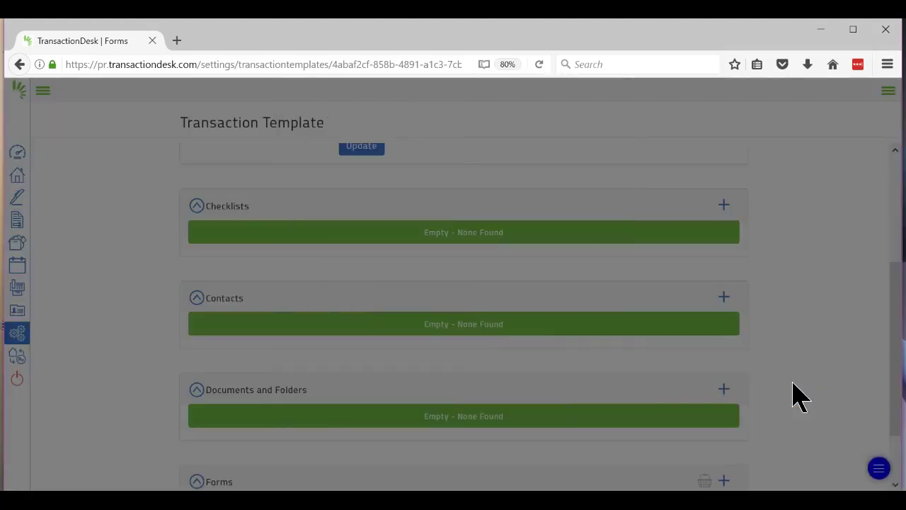
Close the form picker and review the template's Forms list
left_click(774, 363)
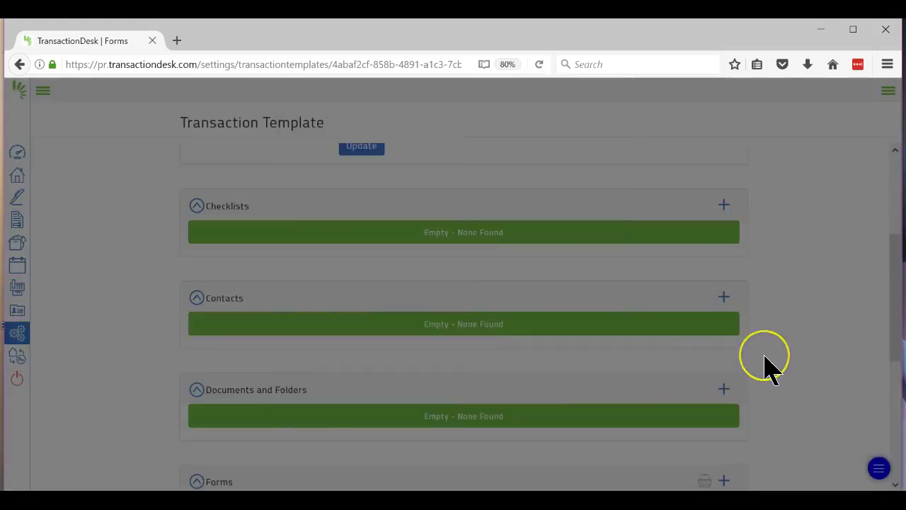
scroll(771, 368, "down", 4)
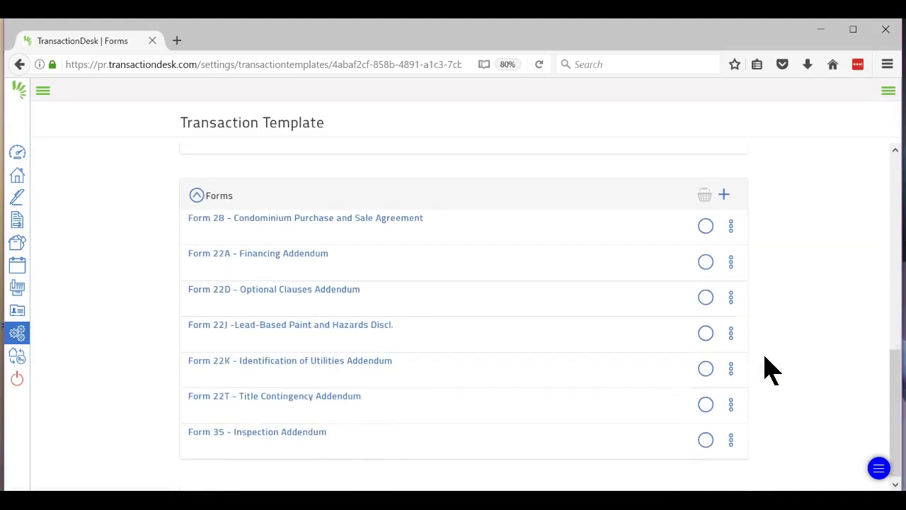
scroll(771, 368, "up", 6)
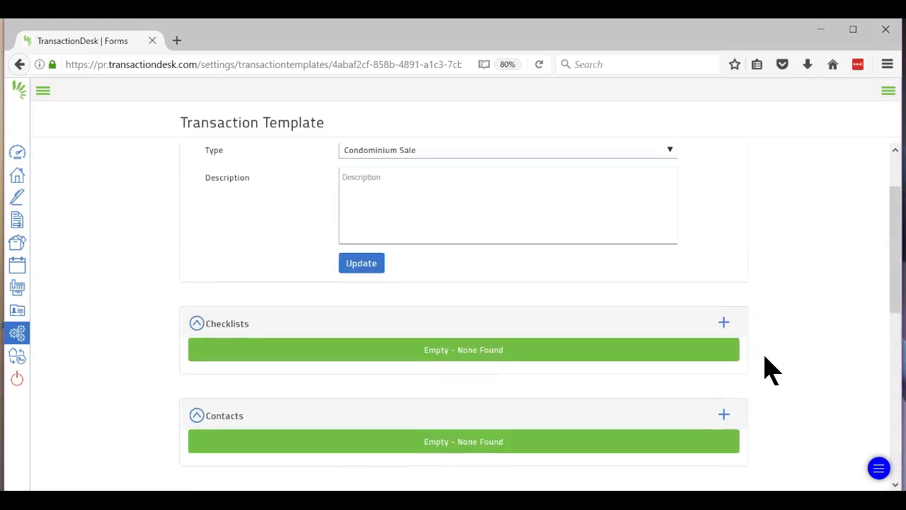
scroll(772, 368, "up", 2)
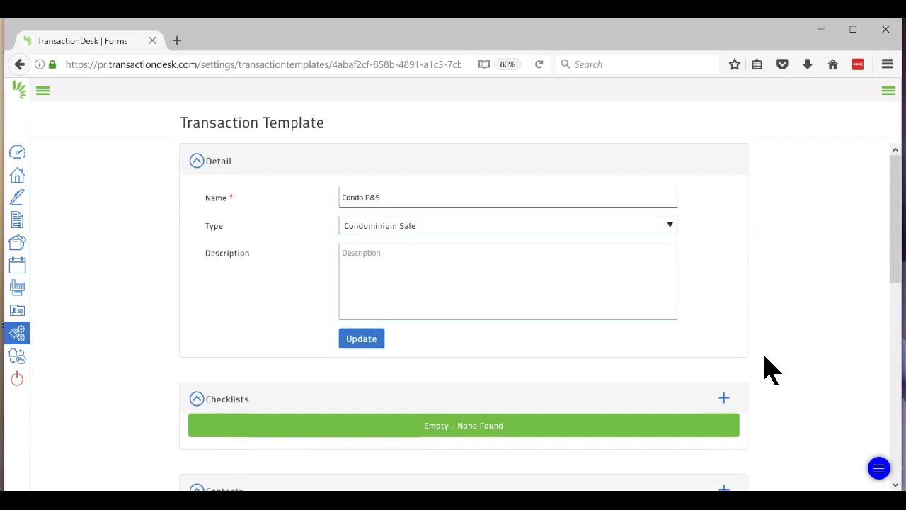
Collapse the Detail, Forms, Checklists, Contacts, and Documents and Folders sections
left_click(197, 161)
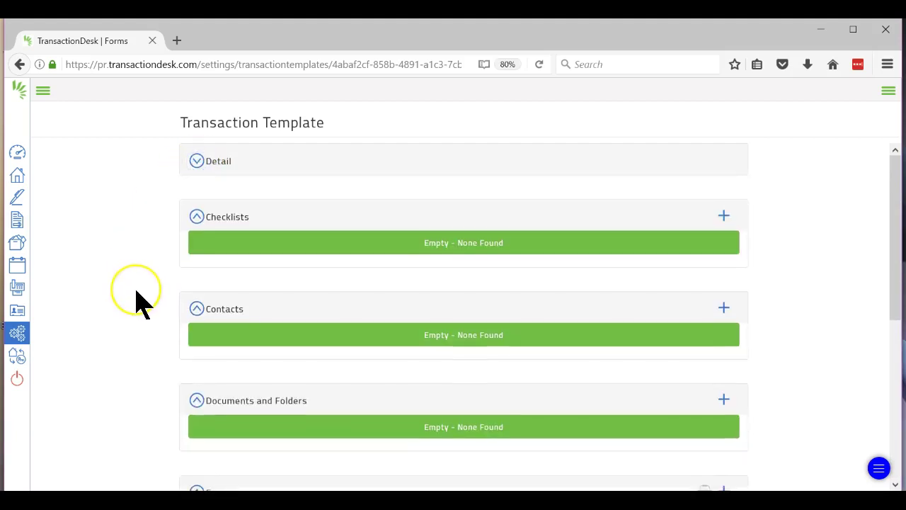
scroll(136, 303, "down", 5)
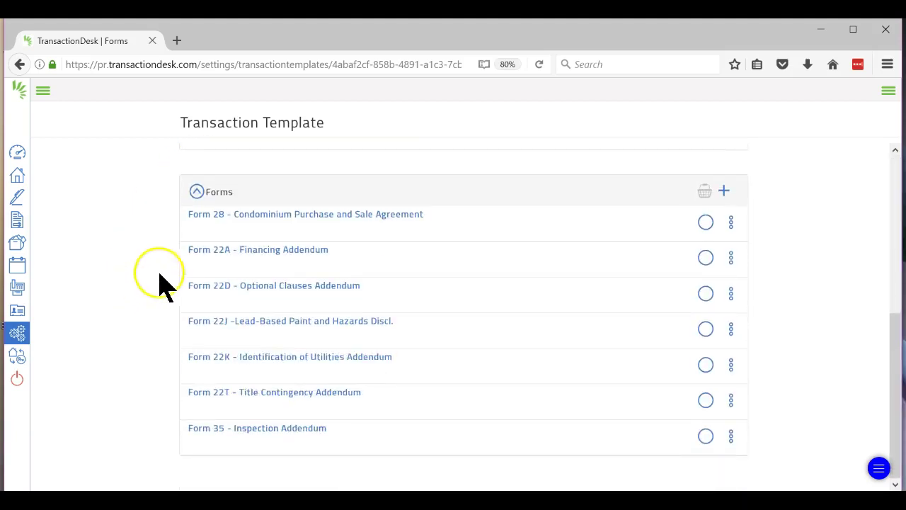
left_click(197, 192)
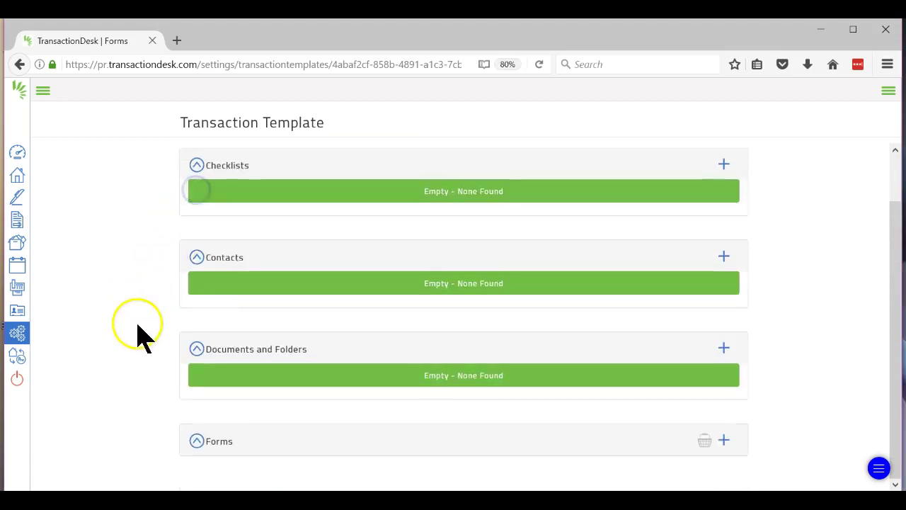
scroll(128, 380, "up", 1)
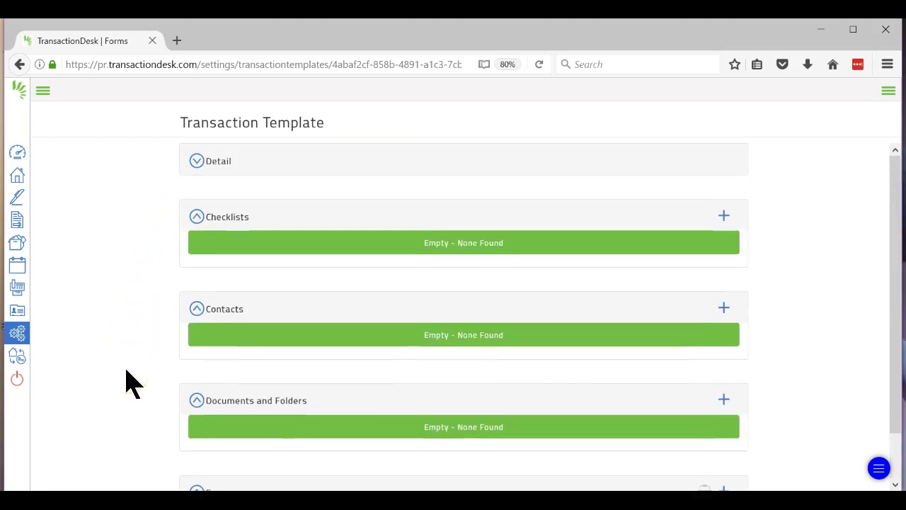
left_click(195, 218)
left_click(197, 273)
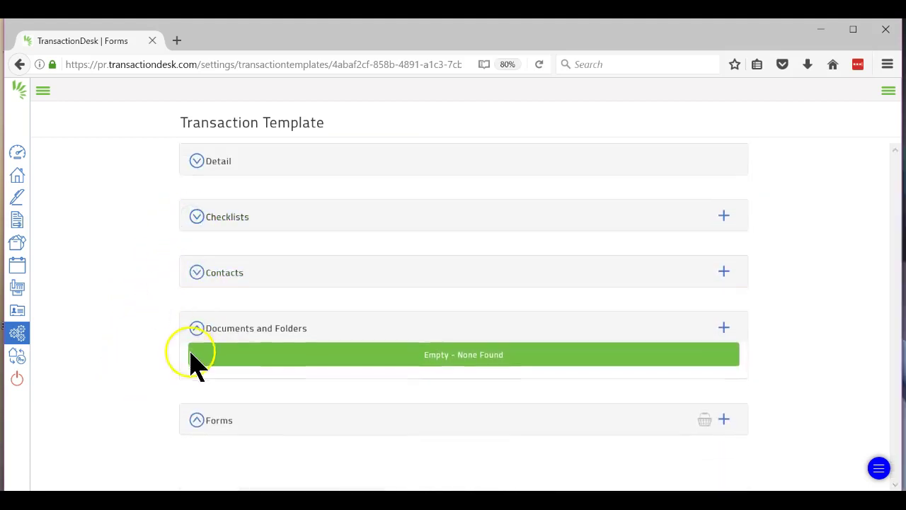
left_click(196, 329)
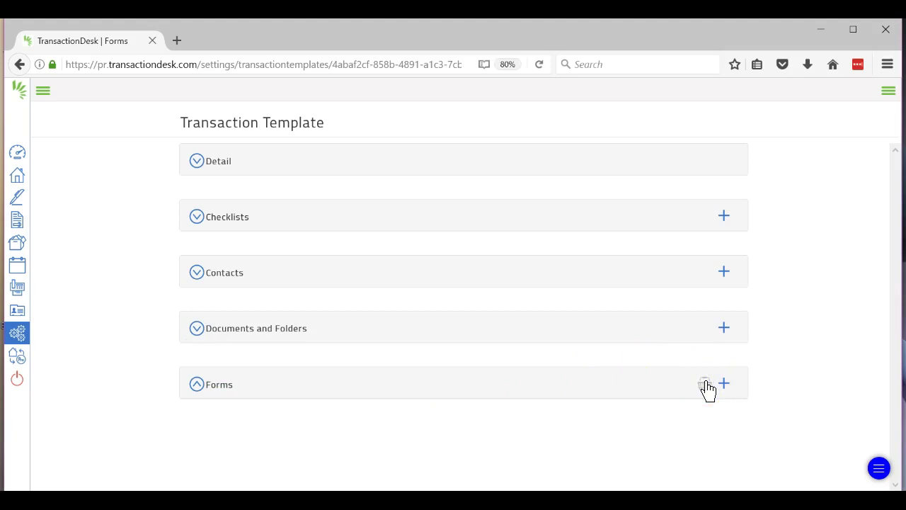
left_click(152, 291)
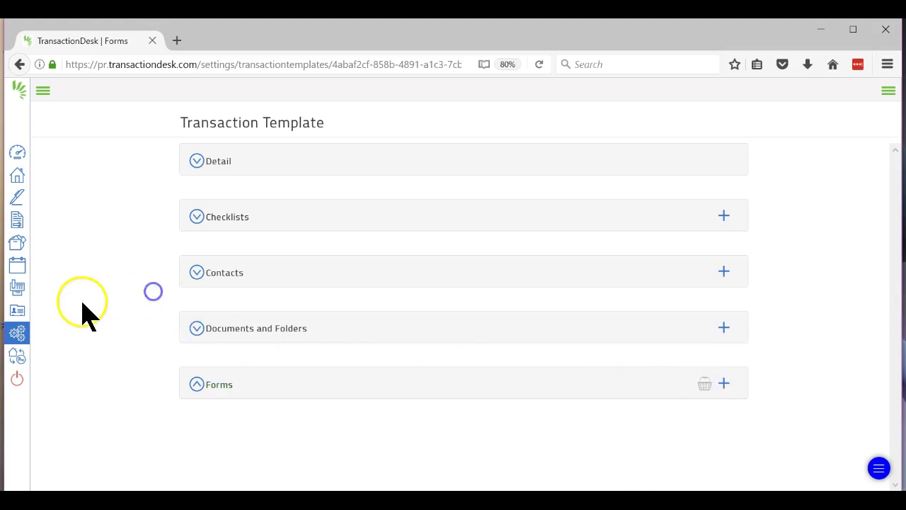
From the dashboard, set up a new transaction with the Condo P&S template, no import source, named test 5
left_click(16, 159)
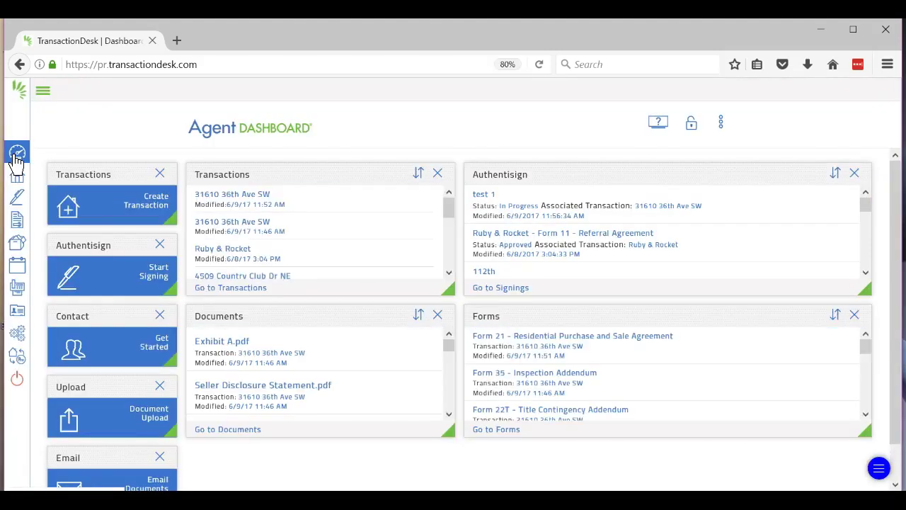
left_click(156, 206)
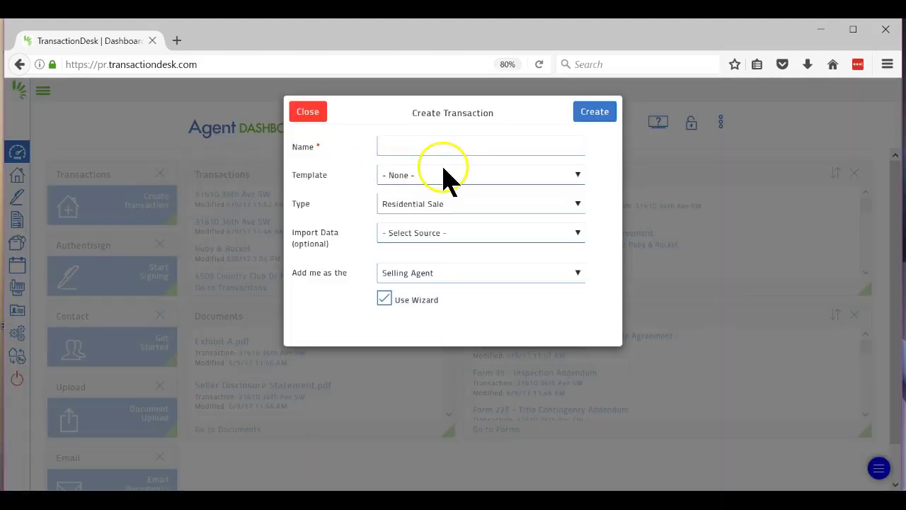
left_click(443, 177)
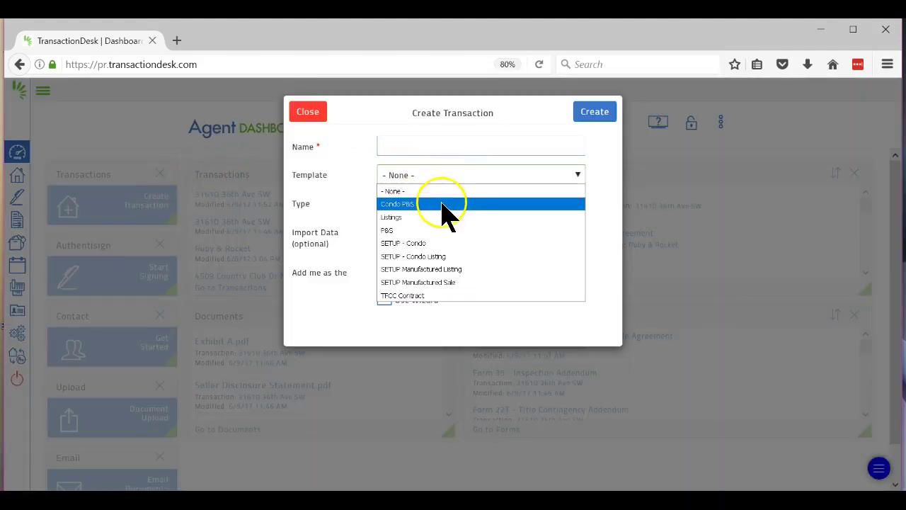
left_click(439, 204)
left_click(439, 206)
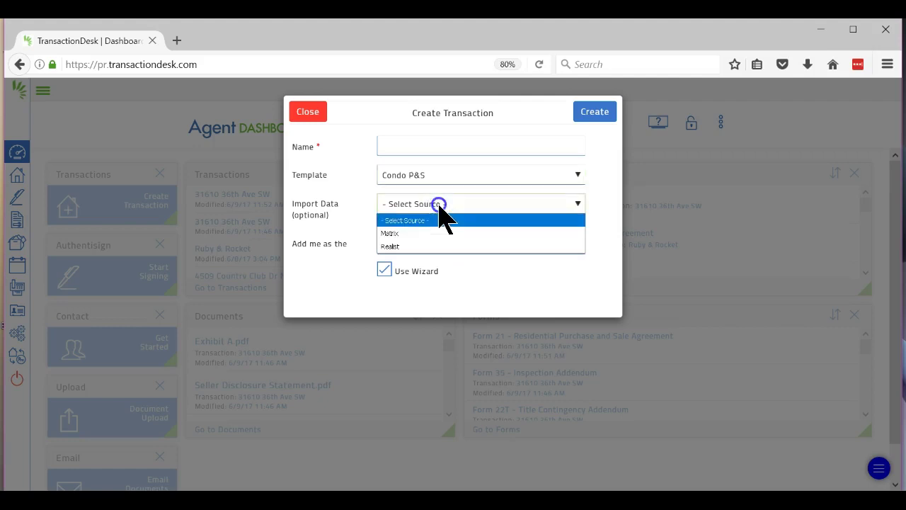
left_click(440, 205)
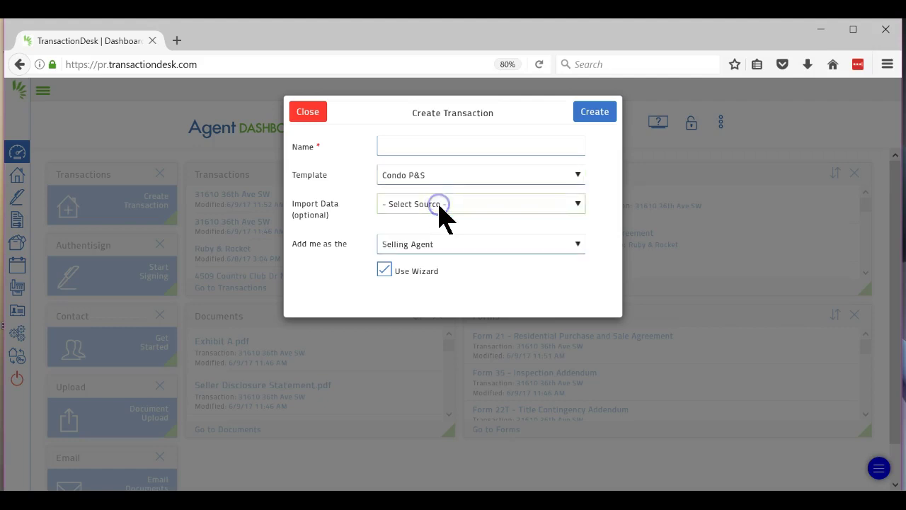
left_click(591, 121)
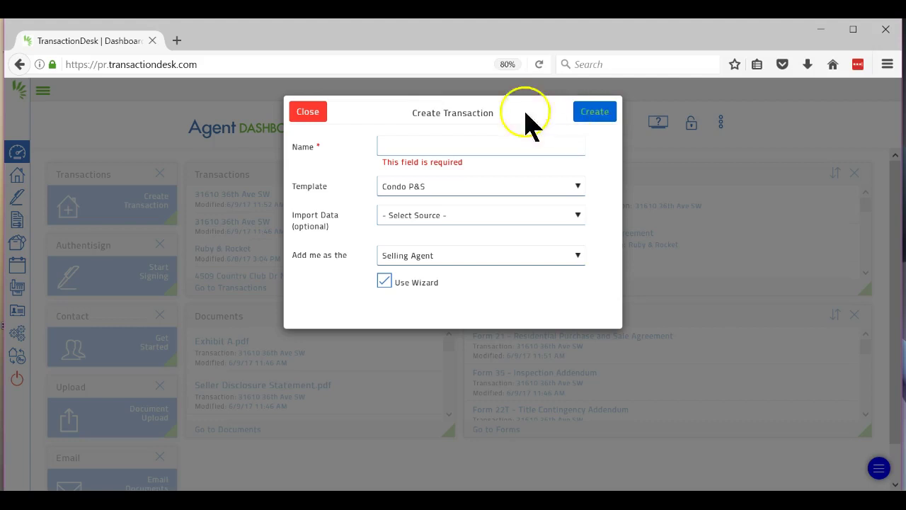
left_click(448, 146)
type("test 5")
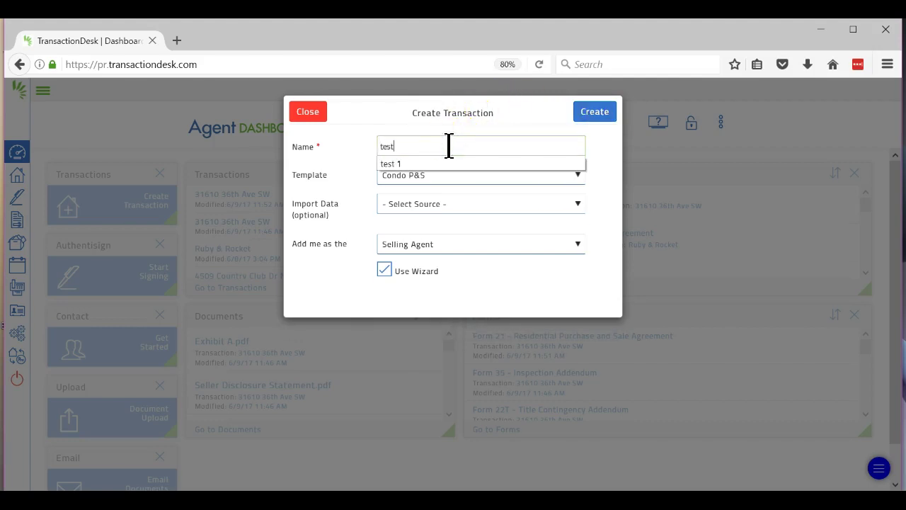
Create test 5 and advance past the details and dates steps to Forms
left_click(591, 115)
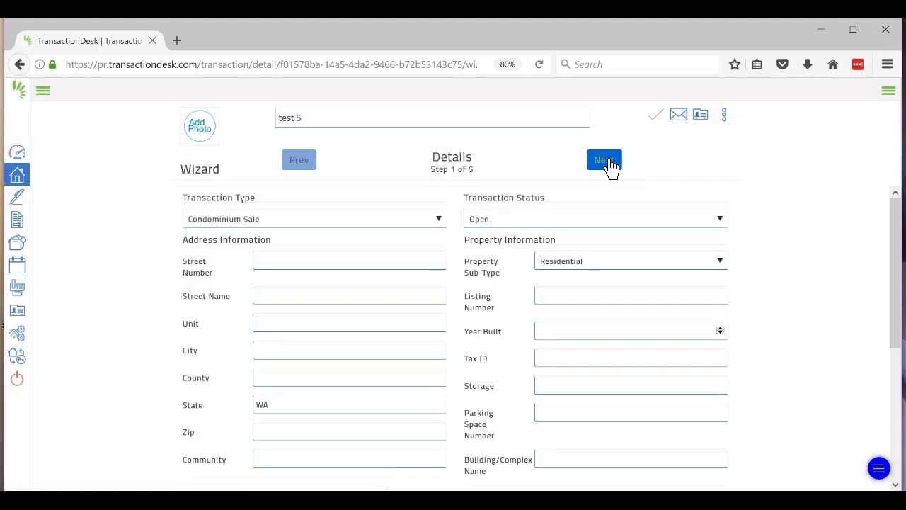
left_click(604, 159)
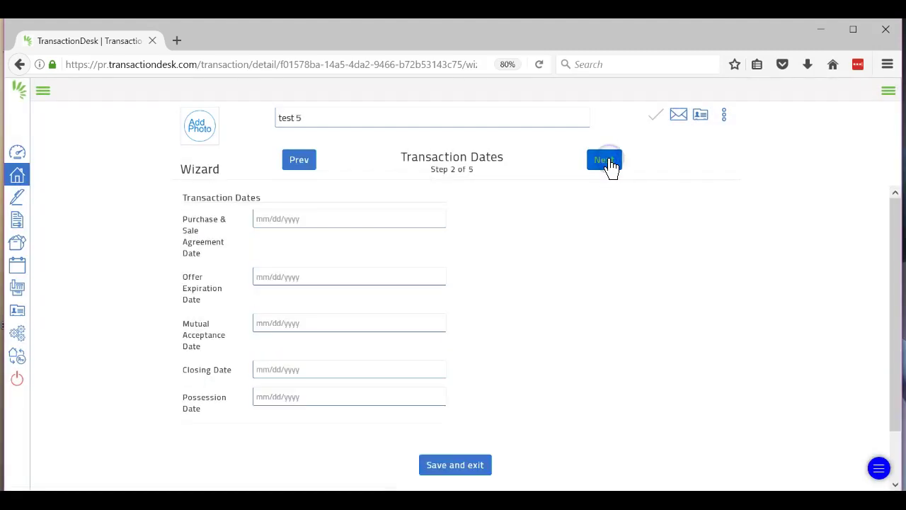
left_click(604, 160)
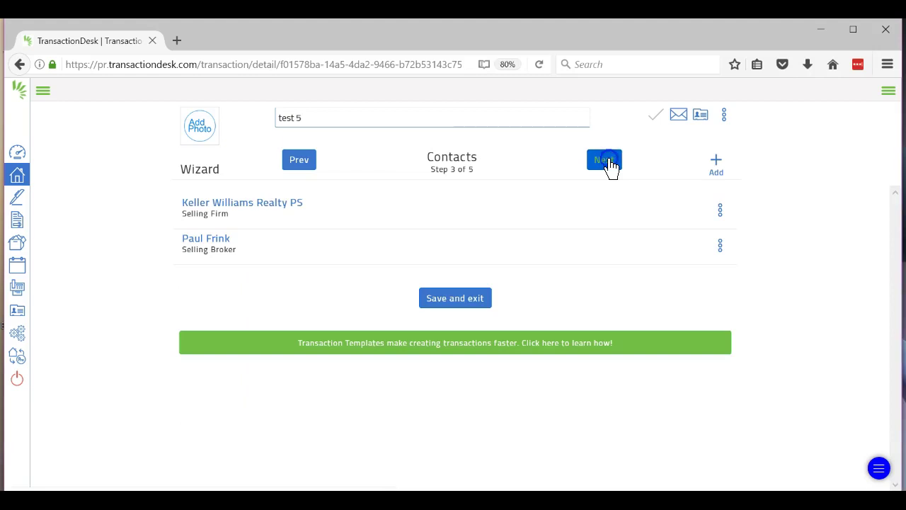
left_click(604, 160)
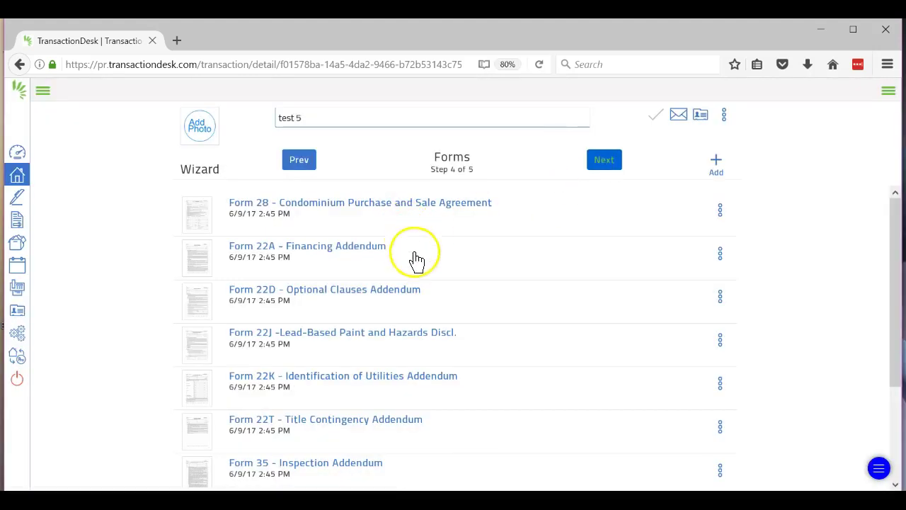
Review the pre-loaded condo forms, then save and exit to the test 5 dashboard
scroll(417, 333, "down", 3)
scroll(422, 362, "up", 3)
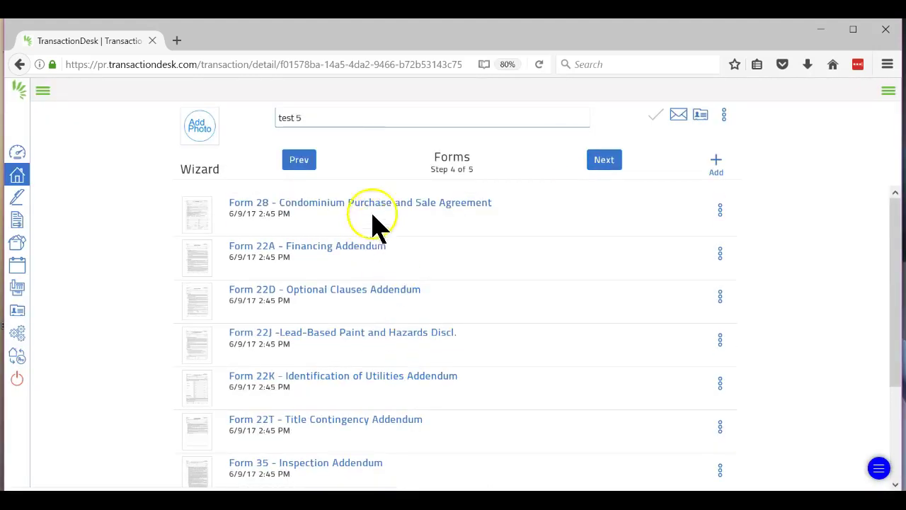
scroll(607, 328, "down", 3)
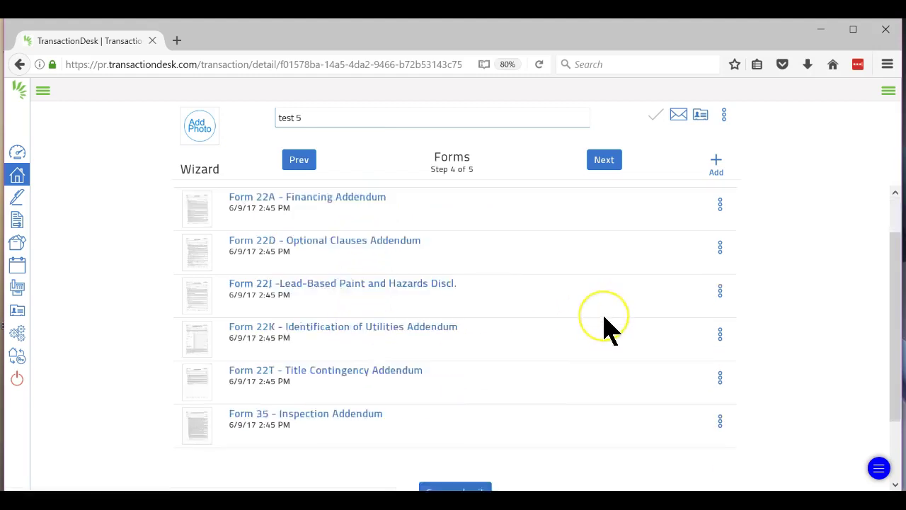
scroll(603, 330, "up", 3)
scroll(602, 330, "down", 3)
left_click(455, 417)
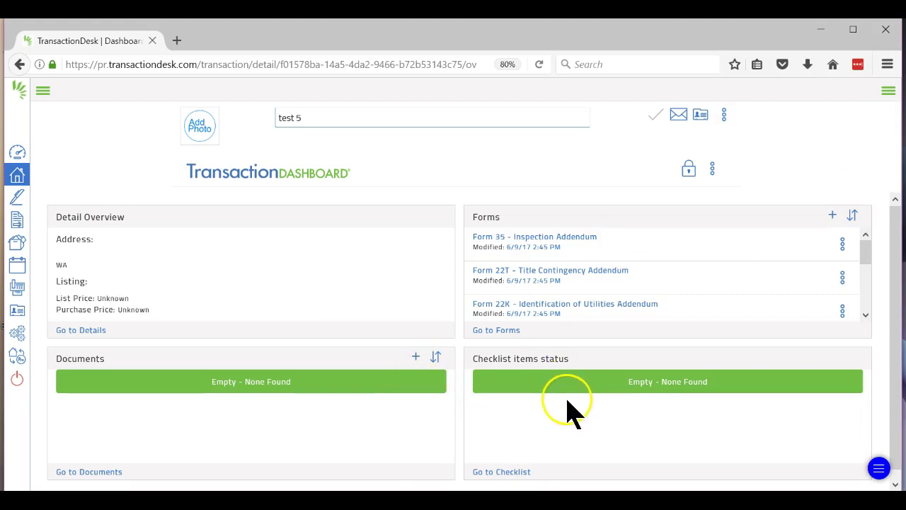
scroll(569, 407, "down", 1)
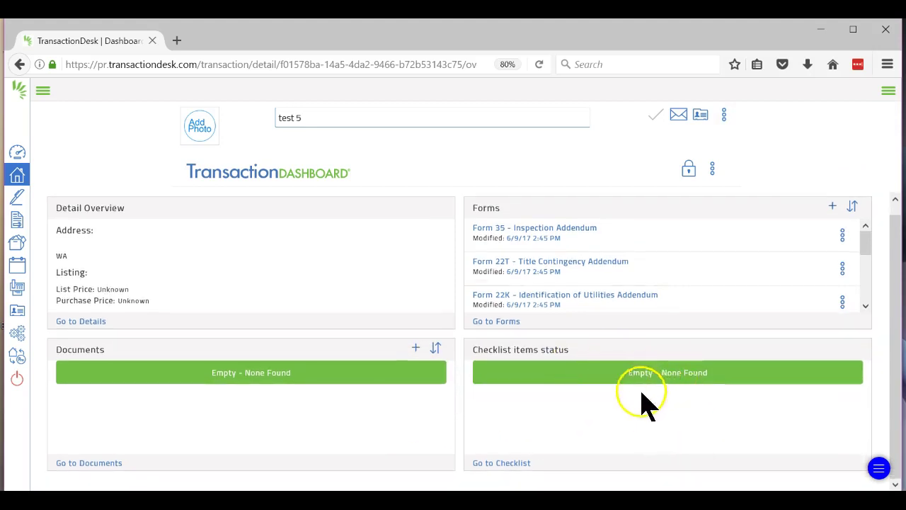